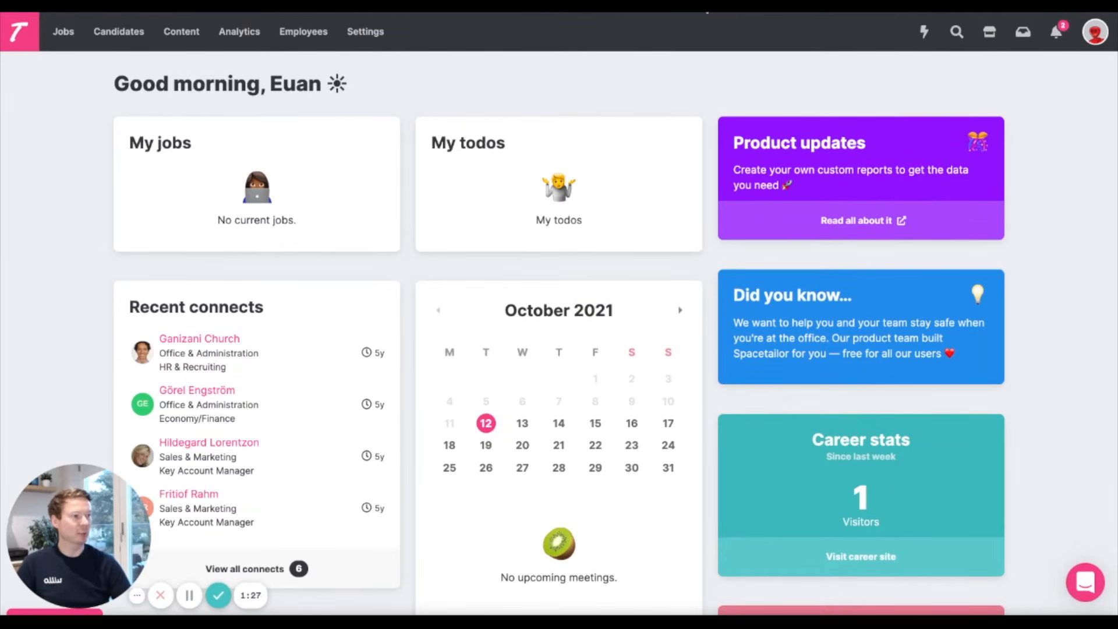
Browse the integrations Marketplace and filter its partners to Video interviews.
left_click(990, 34)
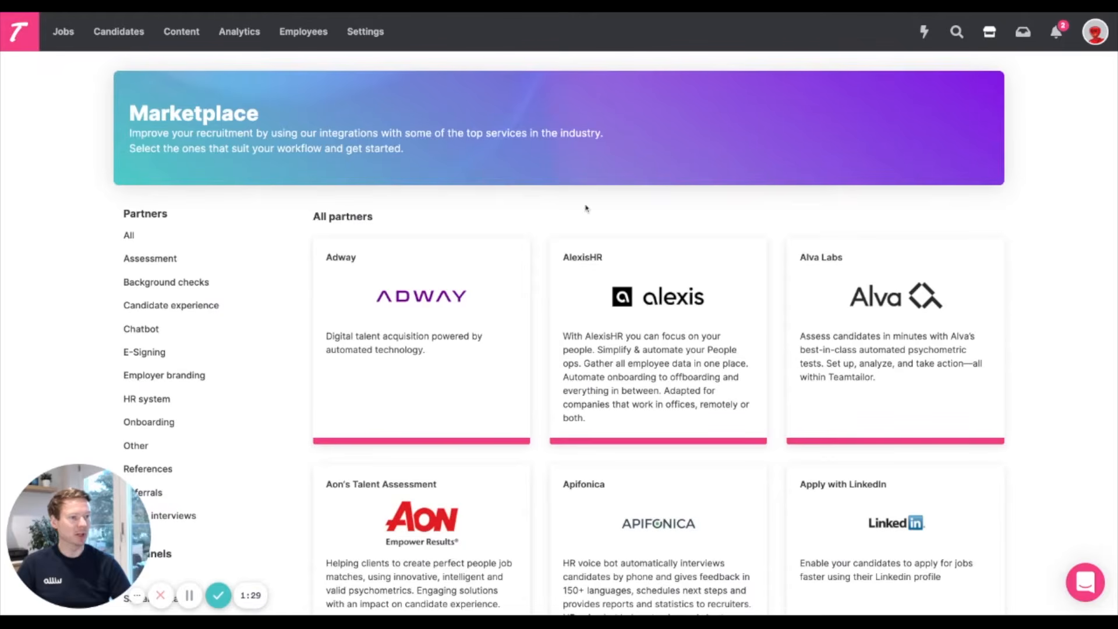
scroll(249, 325, "down", 4)
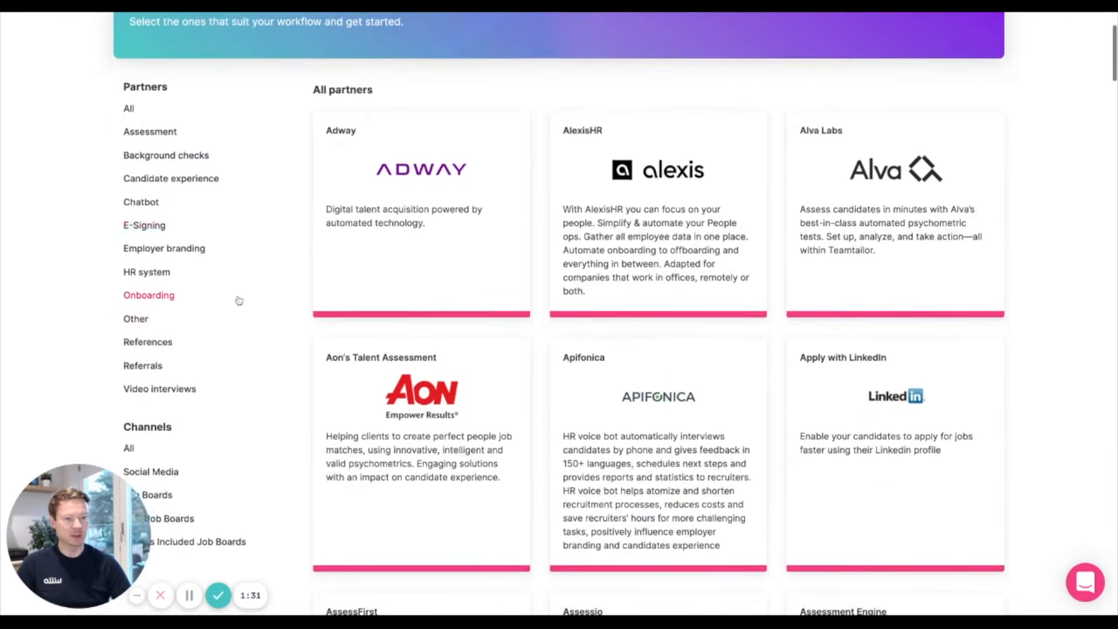
scroll(240, 301, "up", 1)
scroll(611, 282, "down", 12)
scroll(612, 282, "up", 13)
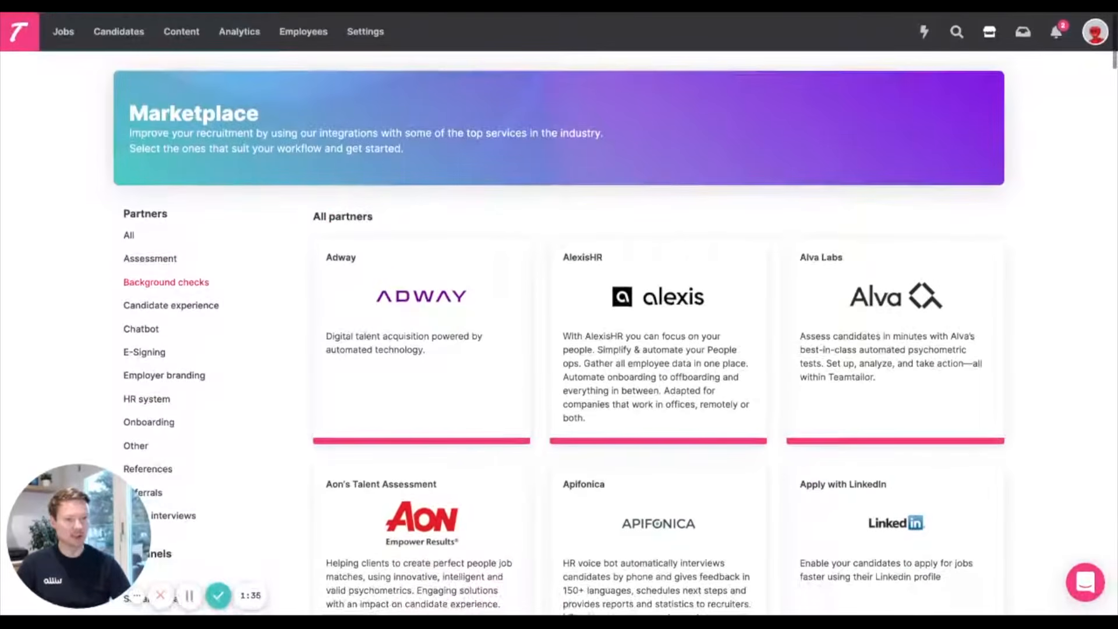
scroll(233, 436, "down", 3)
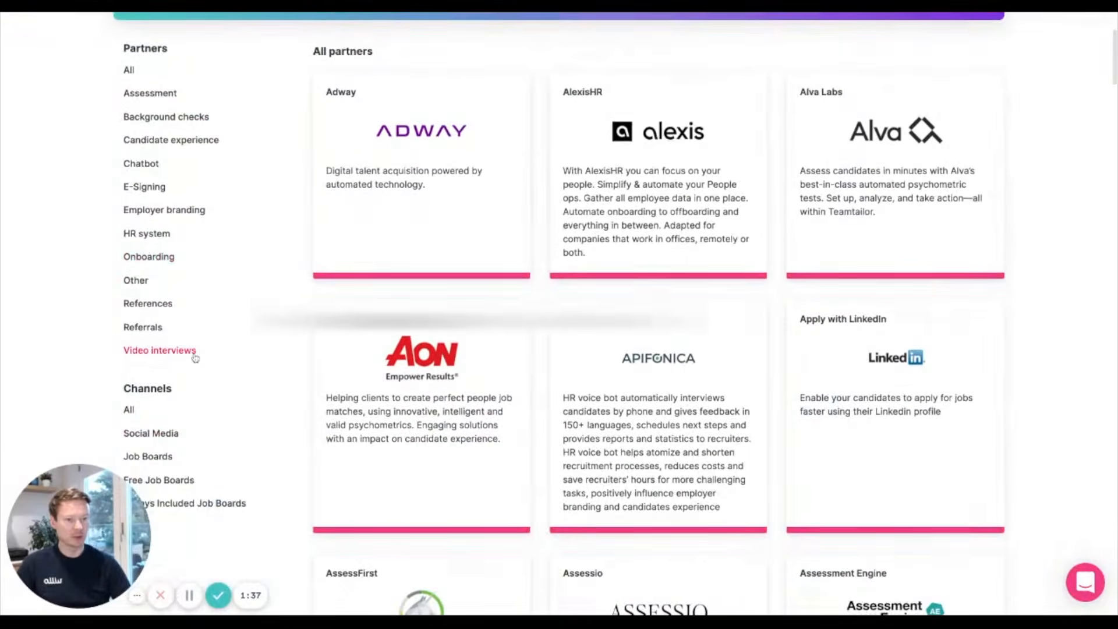
left_click(193, 352)
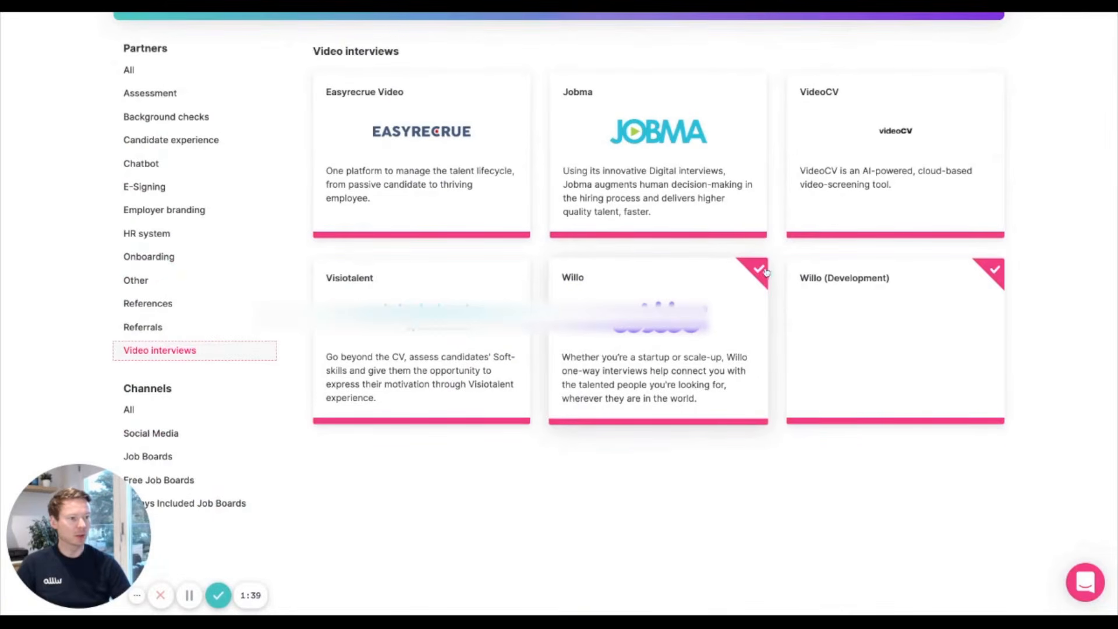
scroll(631, 339, "up", 3)
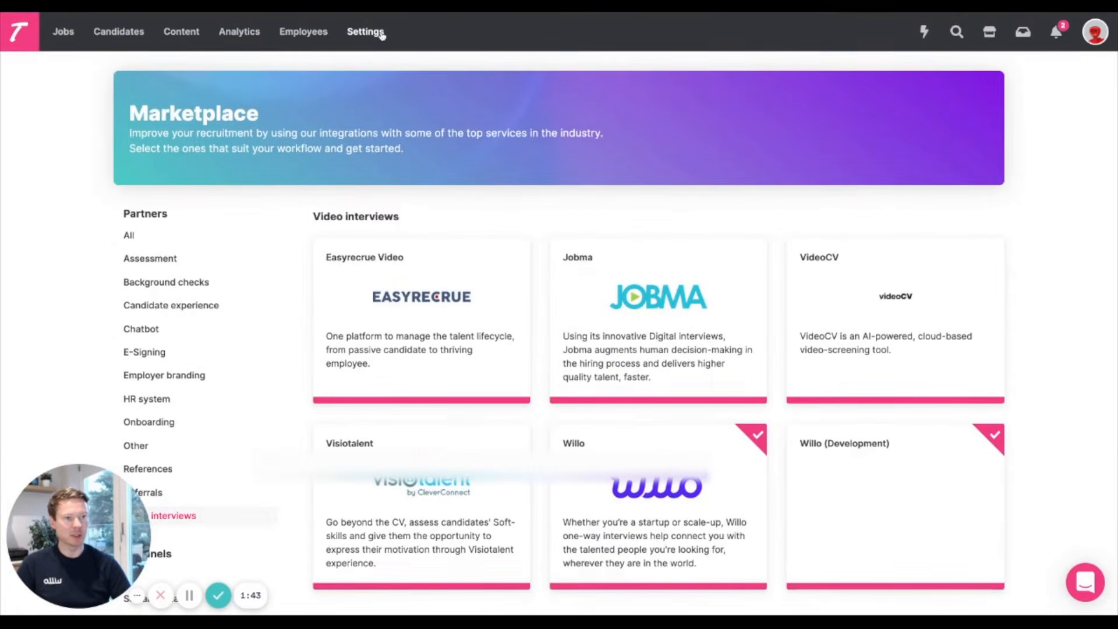
Open the Willo integration page in the company settings to check its activation and integration key.
left_click(365, 31)
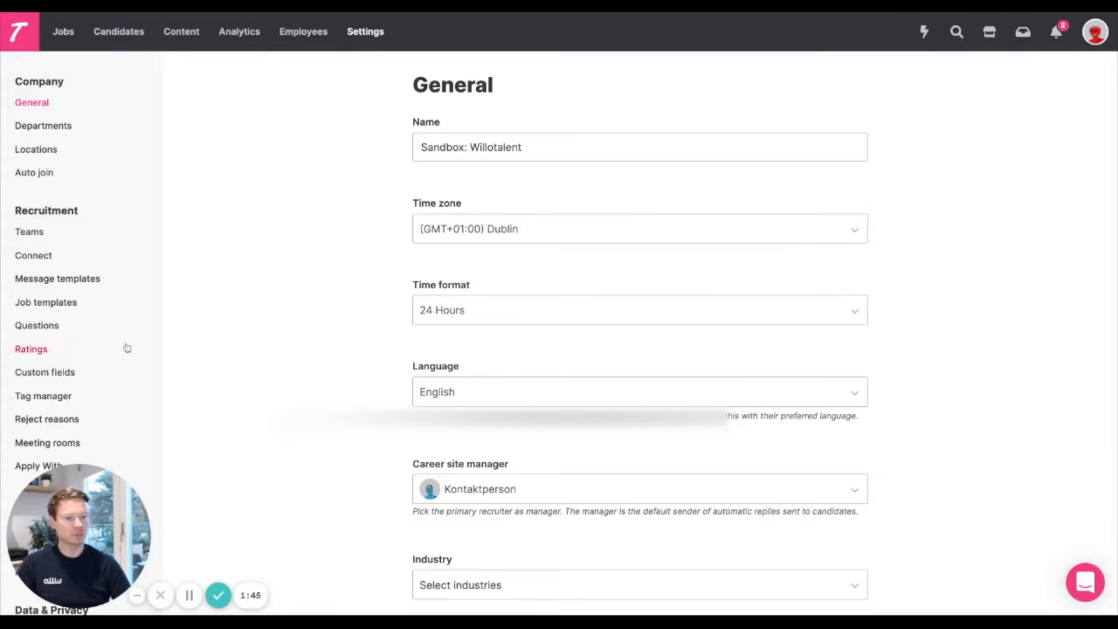
scroll(75, 367, "down", 9)
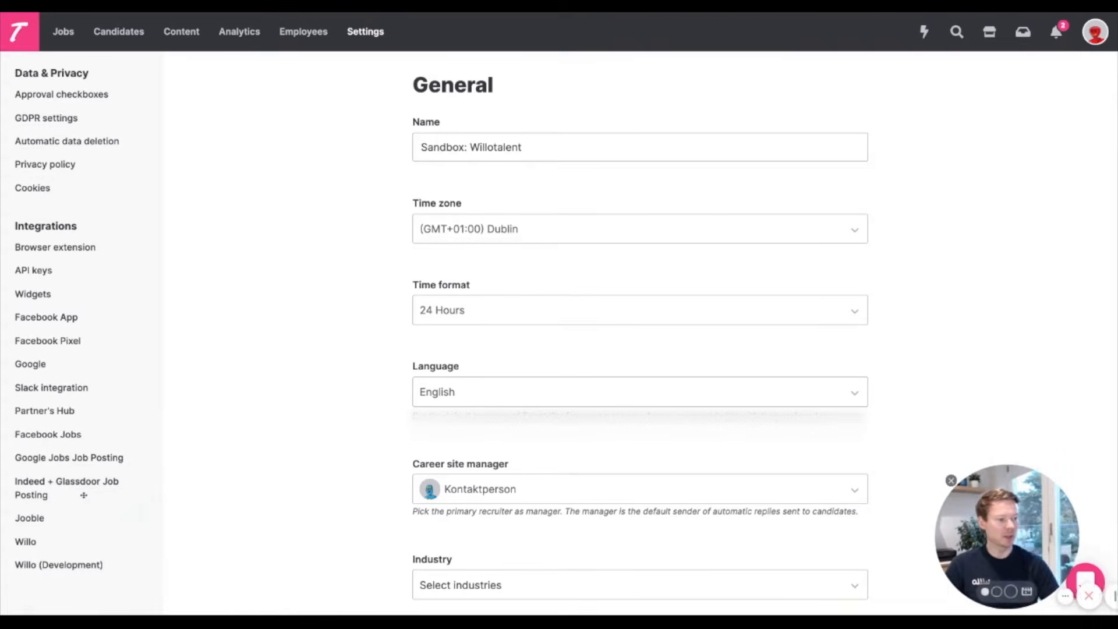
left_click(47, 542)
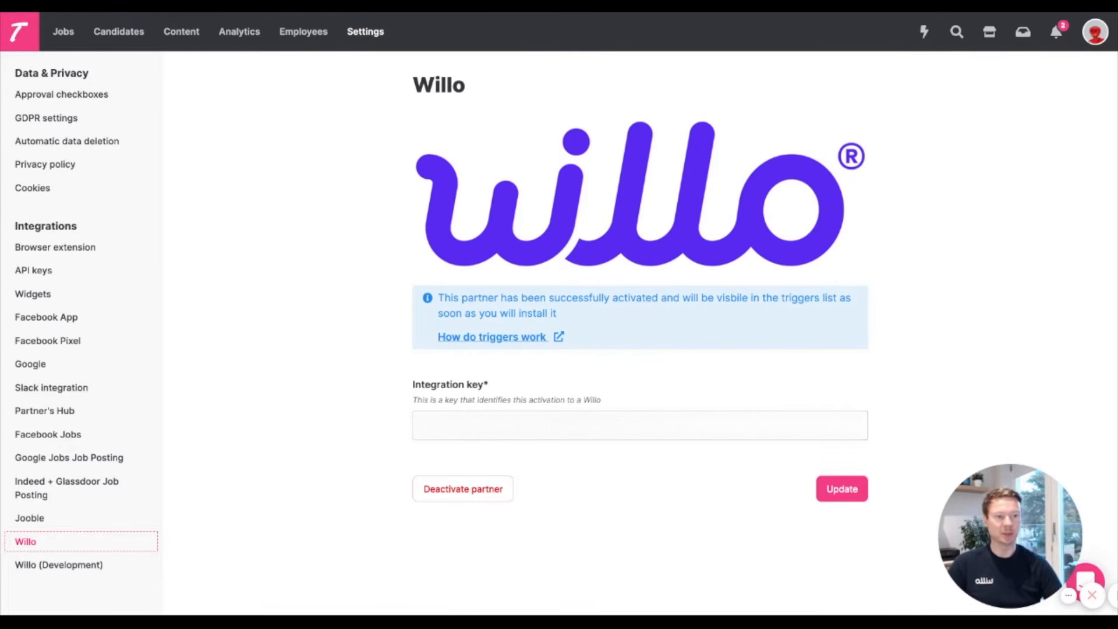
Open the Receptionist job and show the triggers for its recruitment stages.
left_click(64, 33)
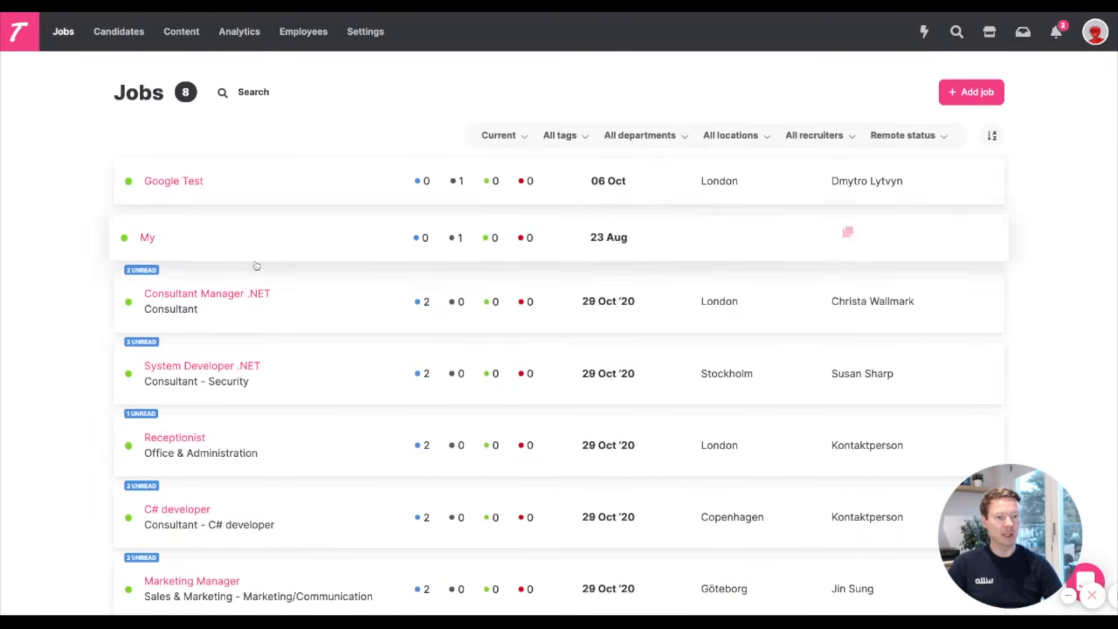
left_click(170, 437)
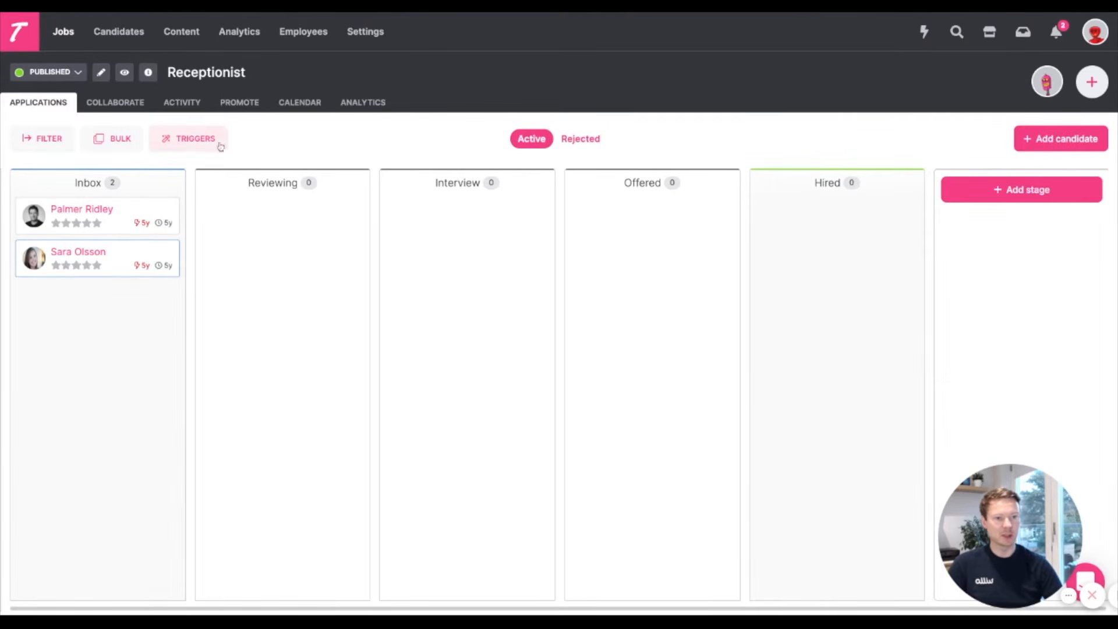
left_click(196, 140)
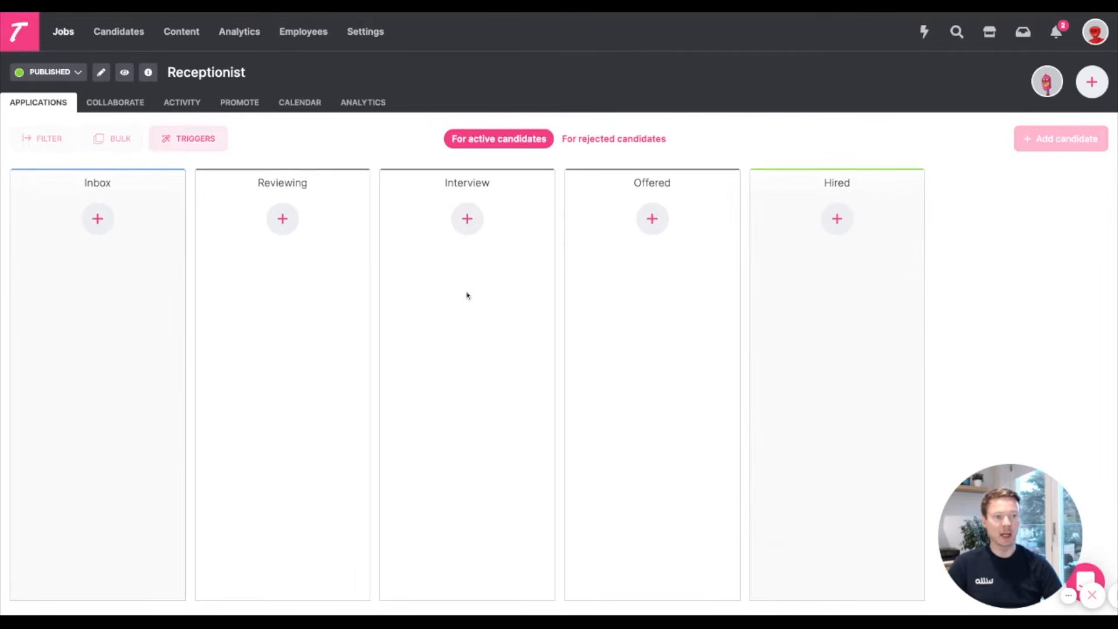
Start a Willo Invite Interview trigger on the Interview stage, using the Customer Service interview.
left_click(467, 220)
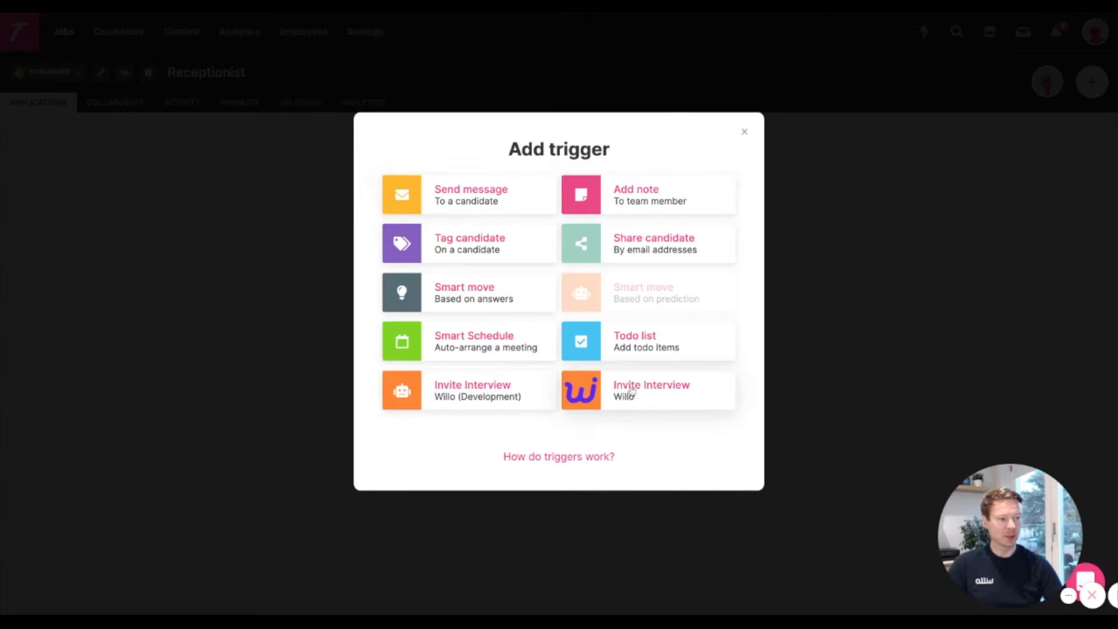
left_click(655, 395)
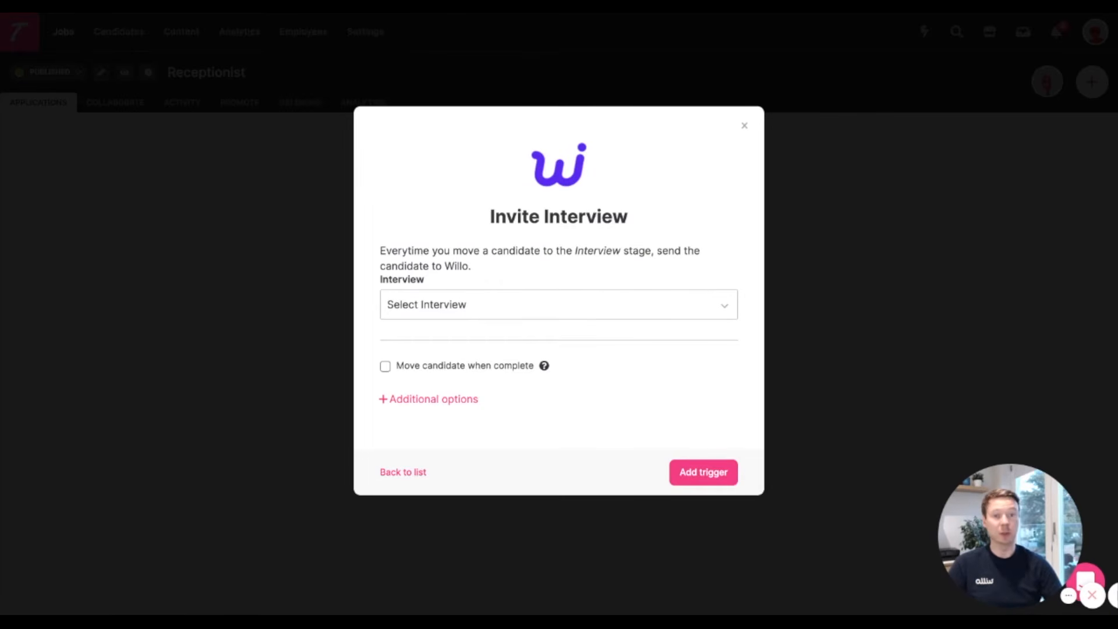
left_click(674, 316)
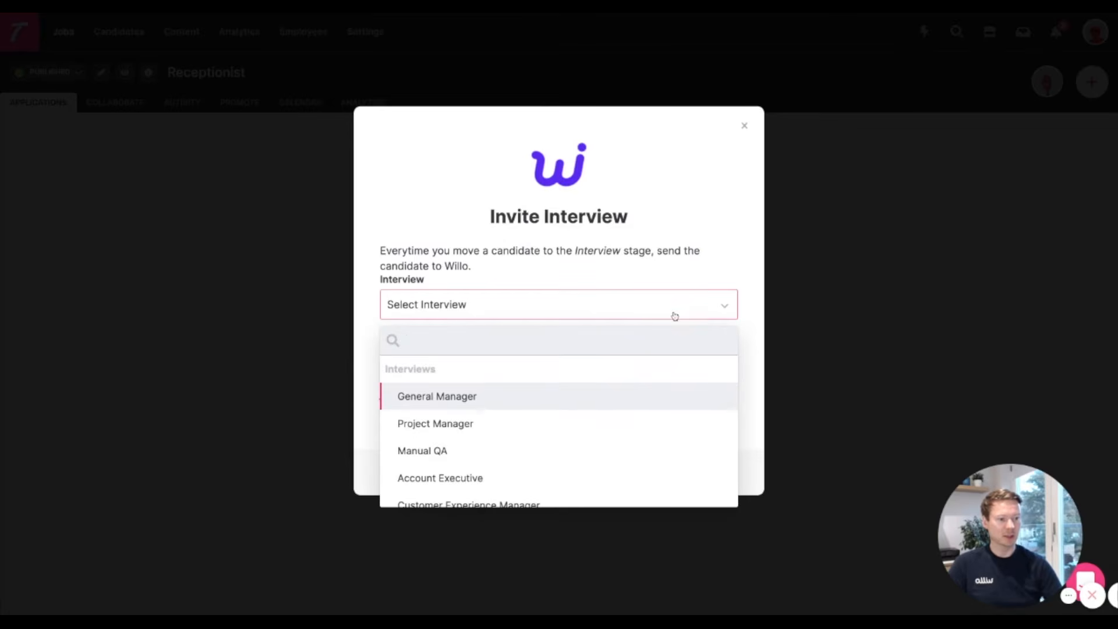
scroll(573, 428, "down", 2)
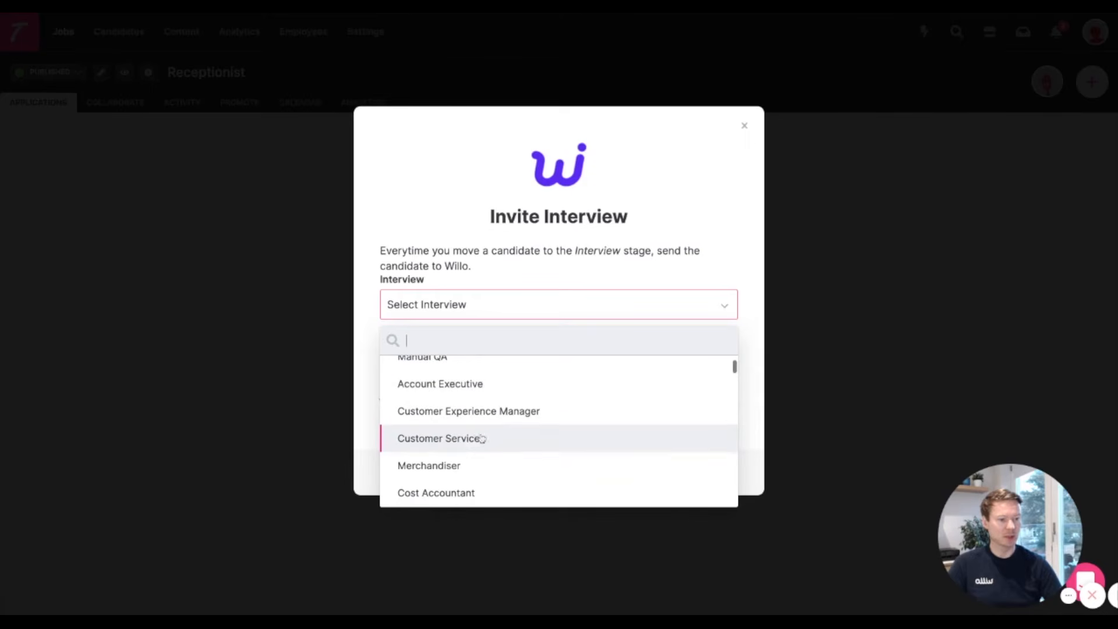
left_click(509, 442)
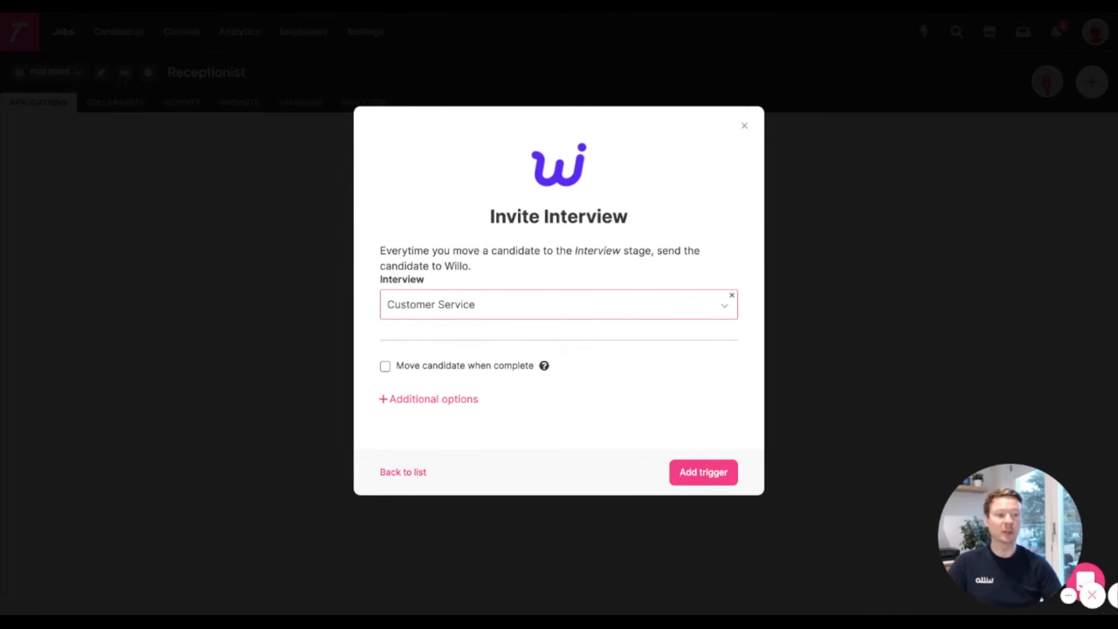
Review the additional delay options without applying a delay, and add the Willo interview trigger to the stage.
left_click(393, 398)
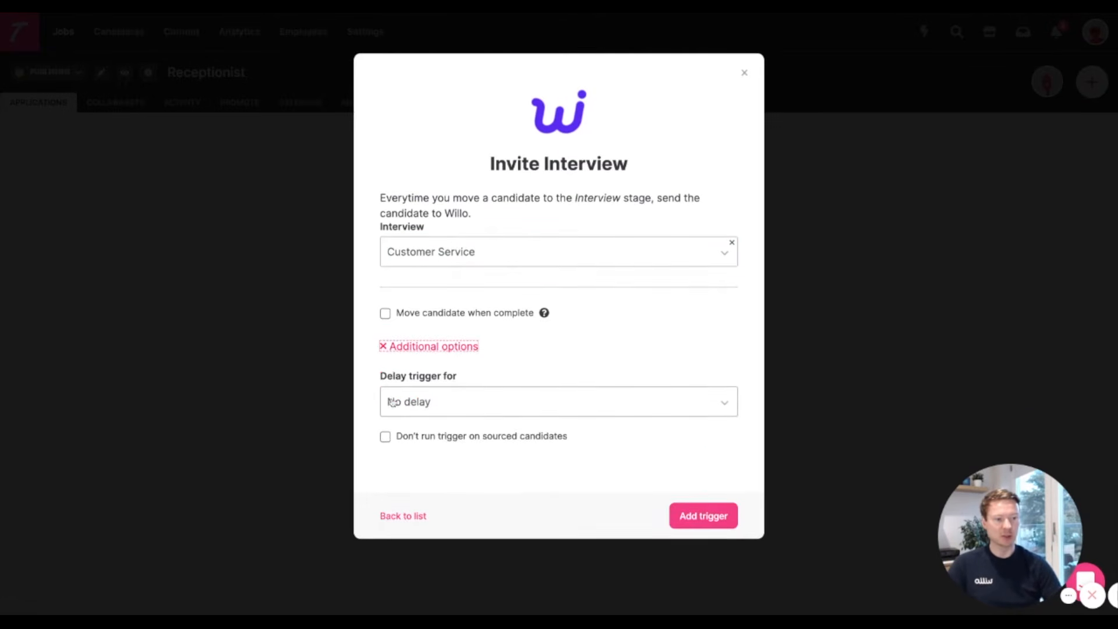
left_click(472, 404)
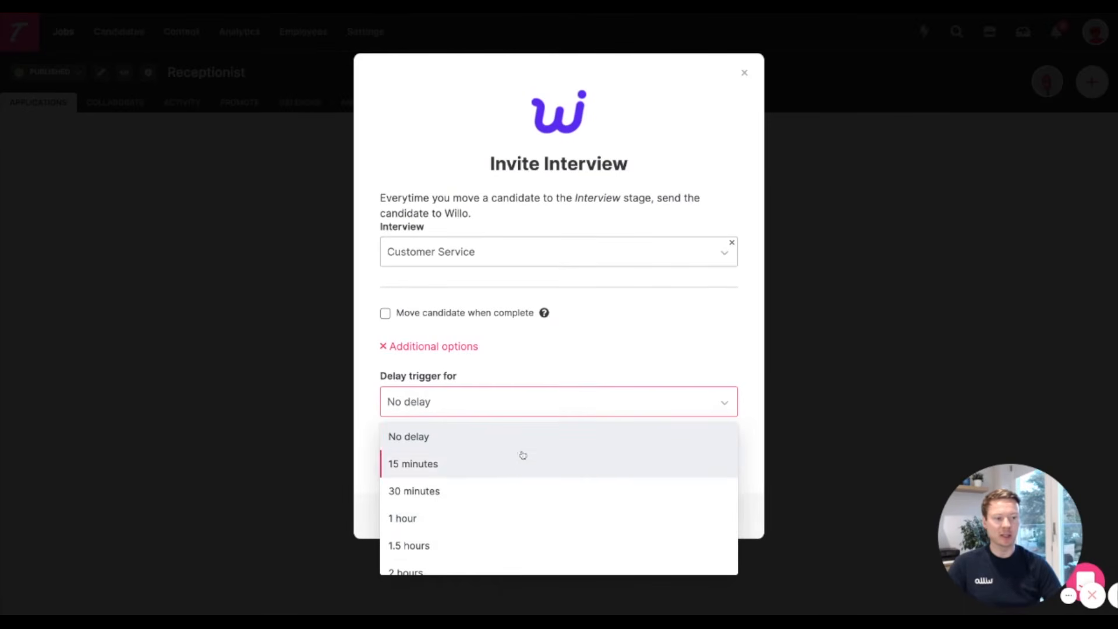
left_click(747, 367)
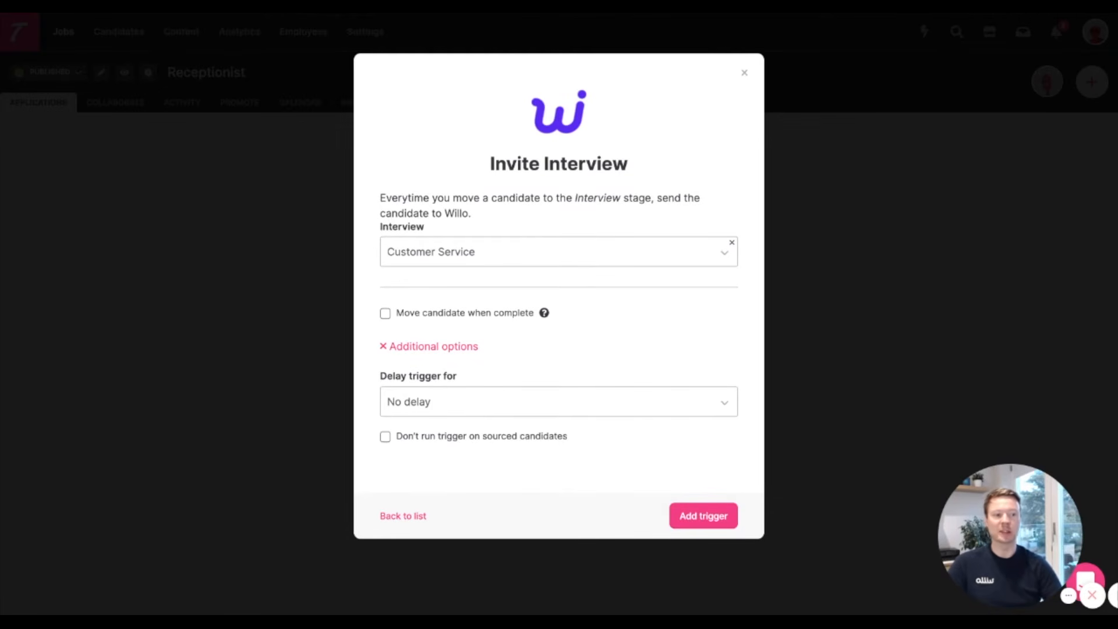
left_click(438, 348)
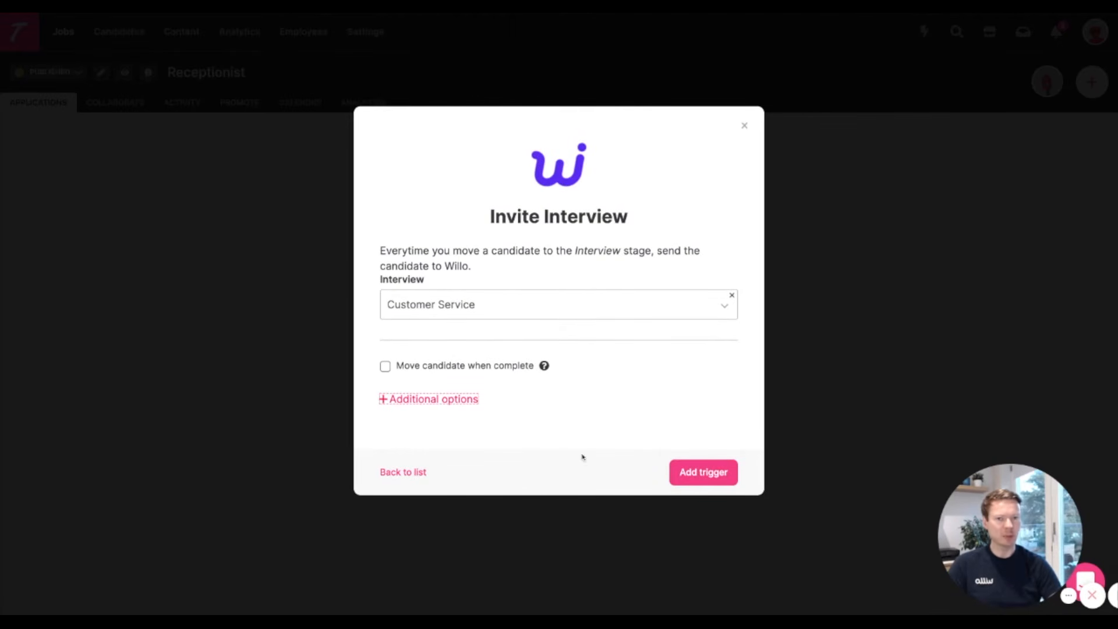
left_click(703, 478)
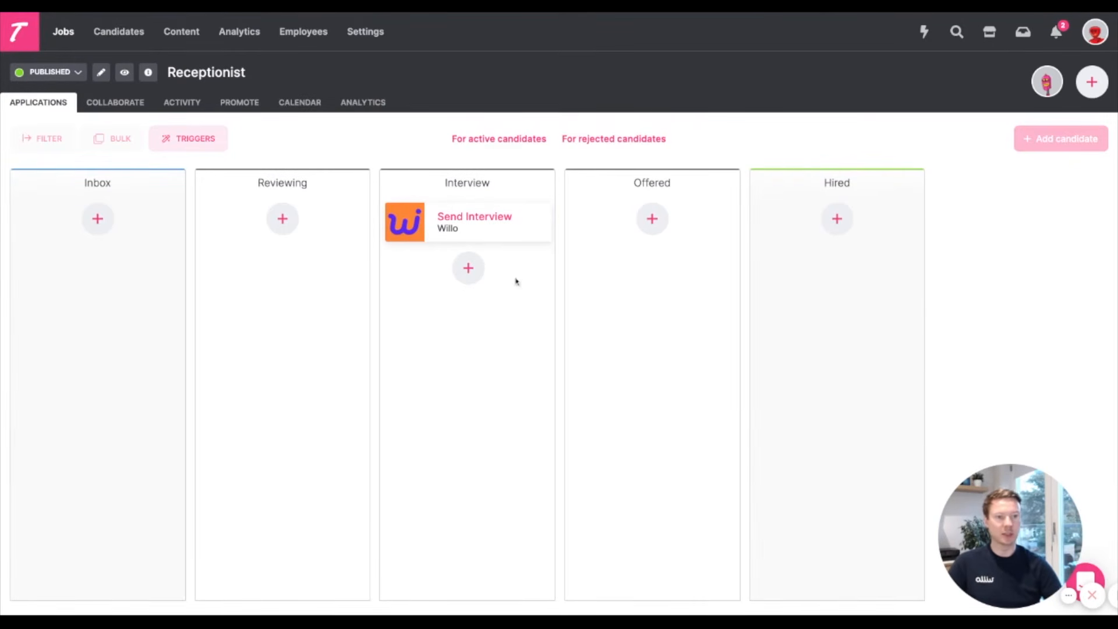
Leave the trigger view and move the first Inbox candidate to the Interview stage.
left_click(212, 138)
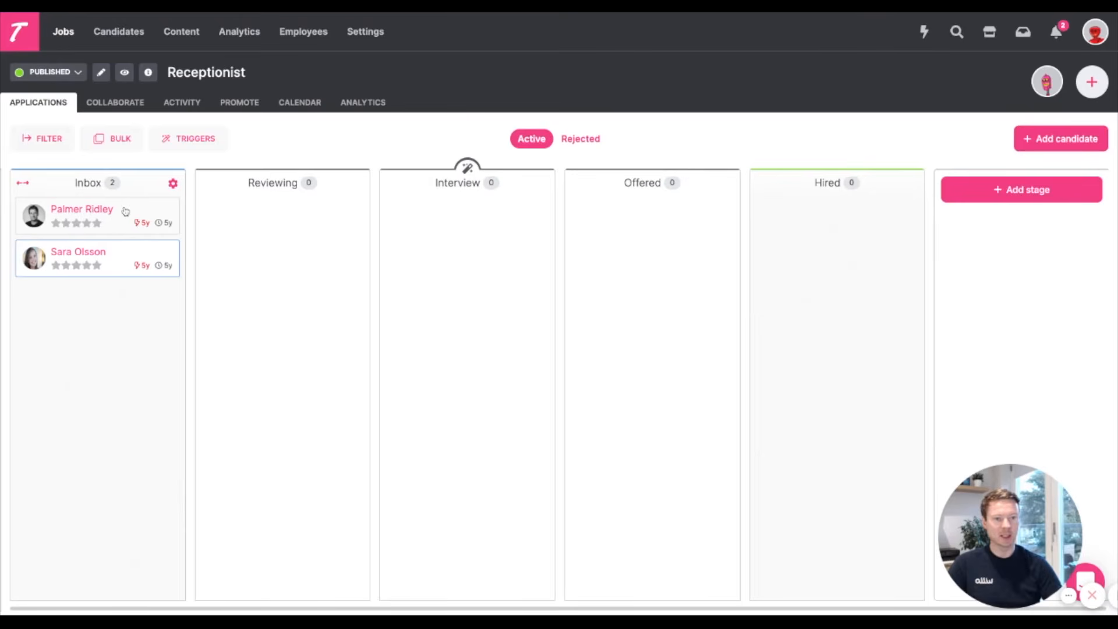
left_click_drag(126, 210, 467, 223)
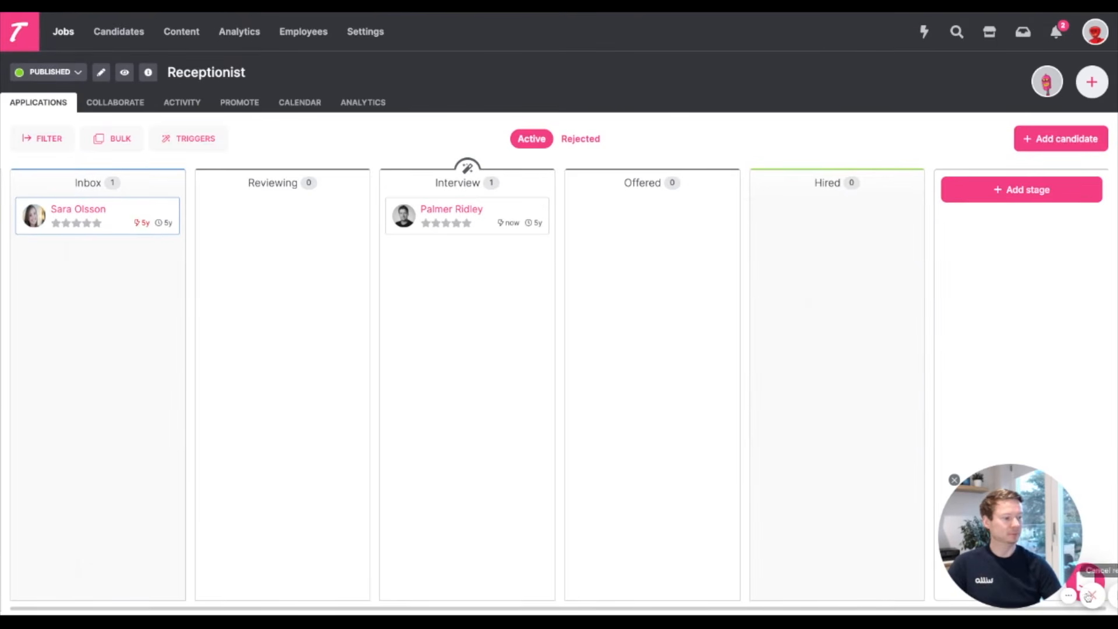
left_click_drag(1011, 503, 166, 504)
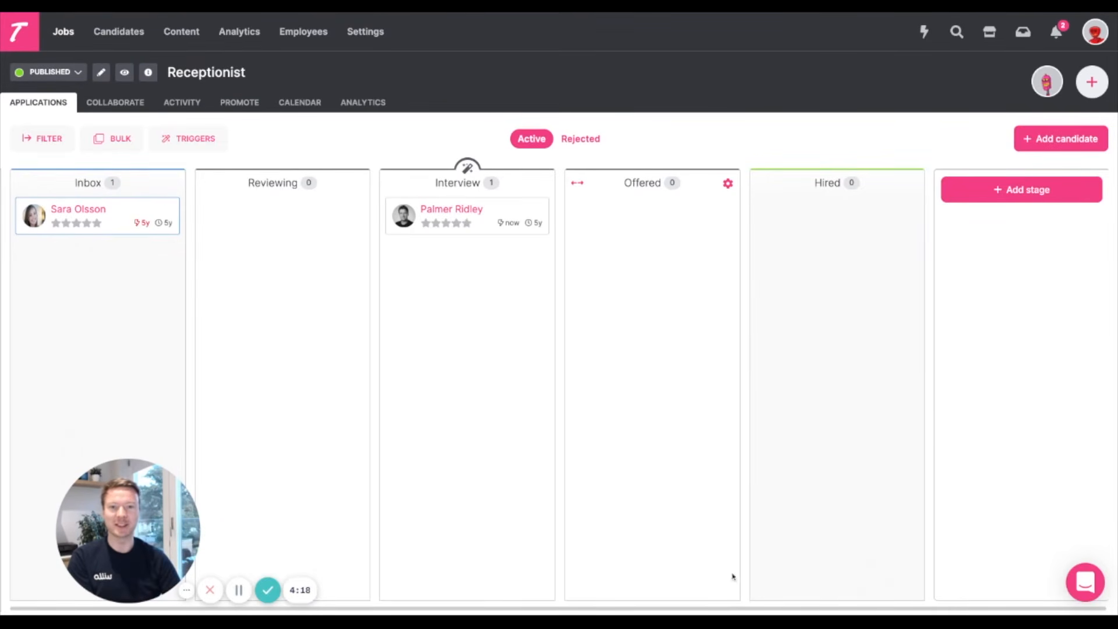
left_click(238, 594)
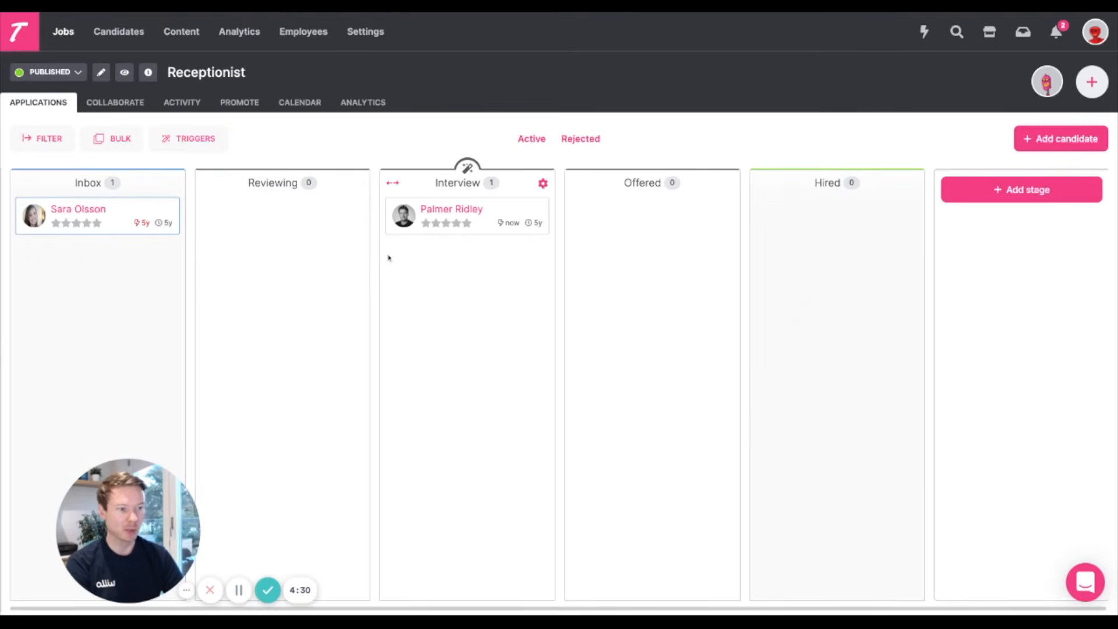
Open the profile of the candidate in the Interview stage and check the Willo interview status and link.
left_click(485, 210)
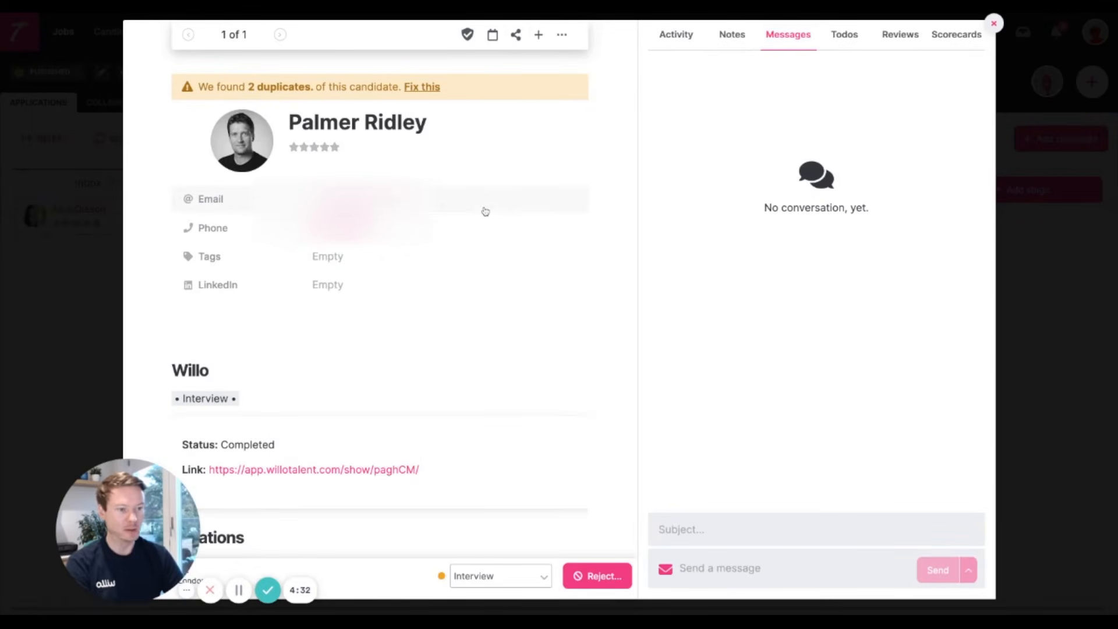
scroll(446, 333, "down", 2)
scroll(446, 334, "down", 3)
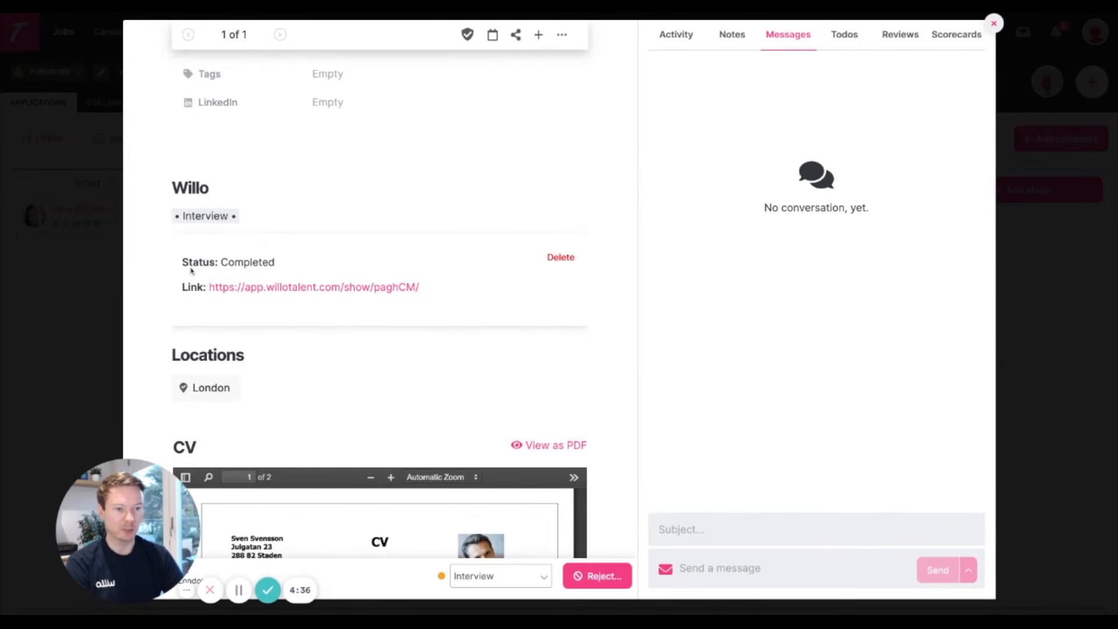
left_click_drag(222, 263, 344, 263)
left_click(344, 262)
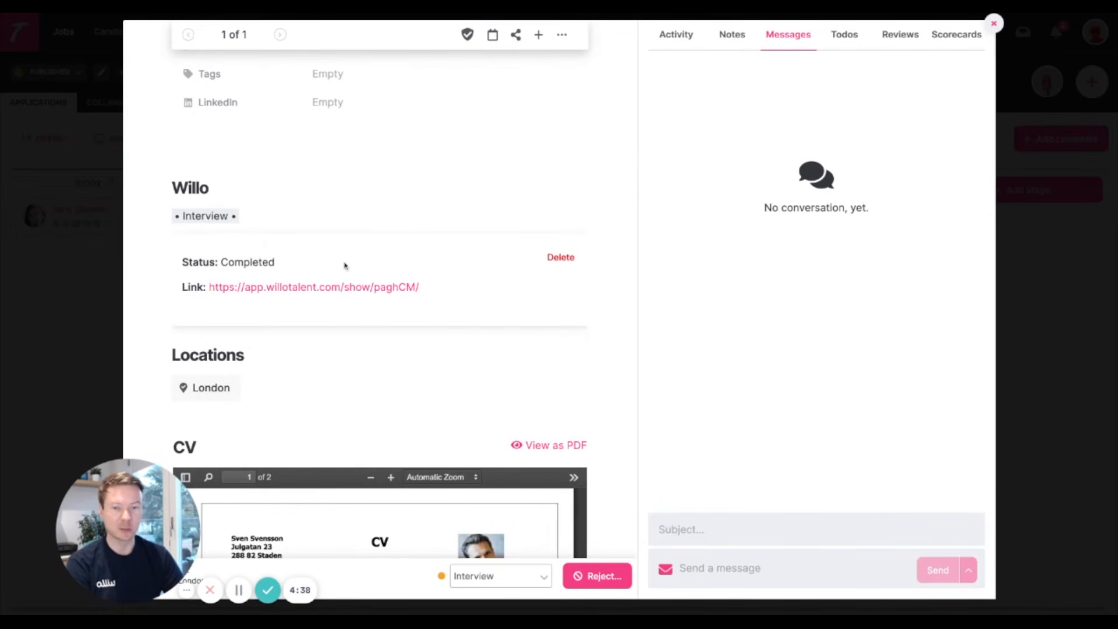